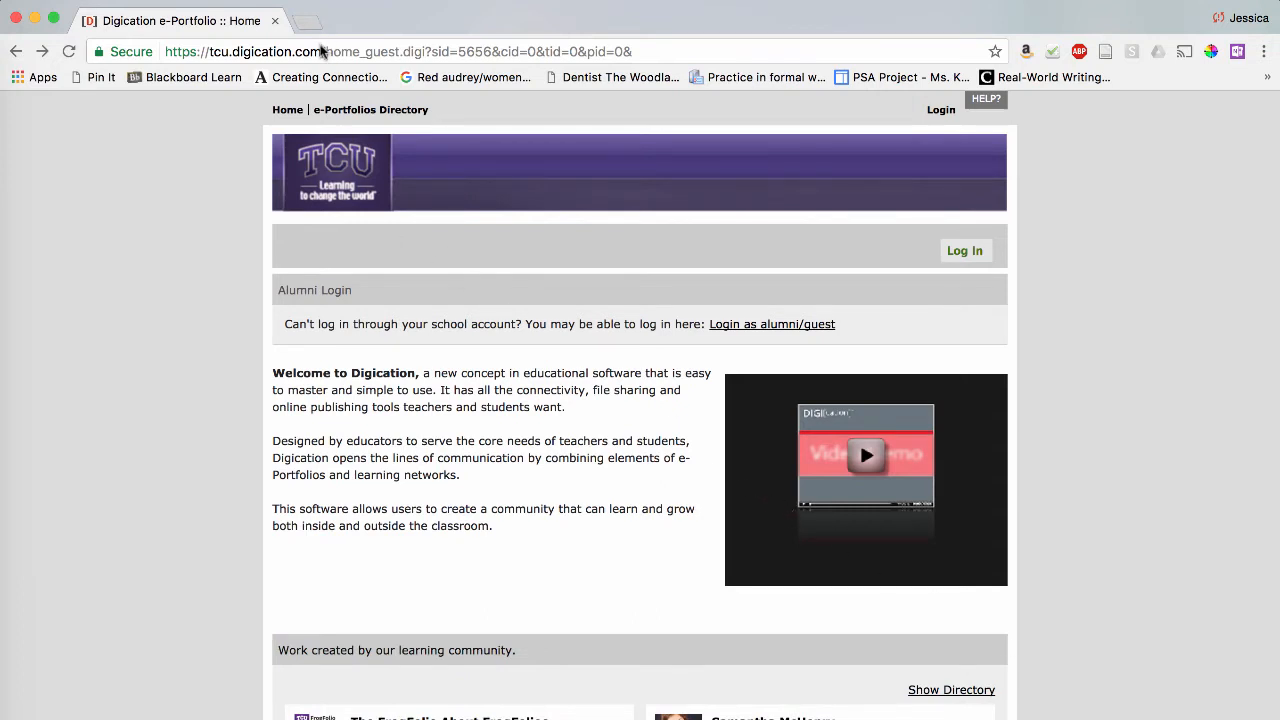
# Replace the address bar URL with a search for 'tcu frogfolio' and run it.
pyautogui.click(320, 52)
pyautogui.moveTo(320, 53); pyautogui.dragTo(208, 53)
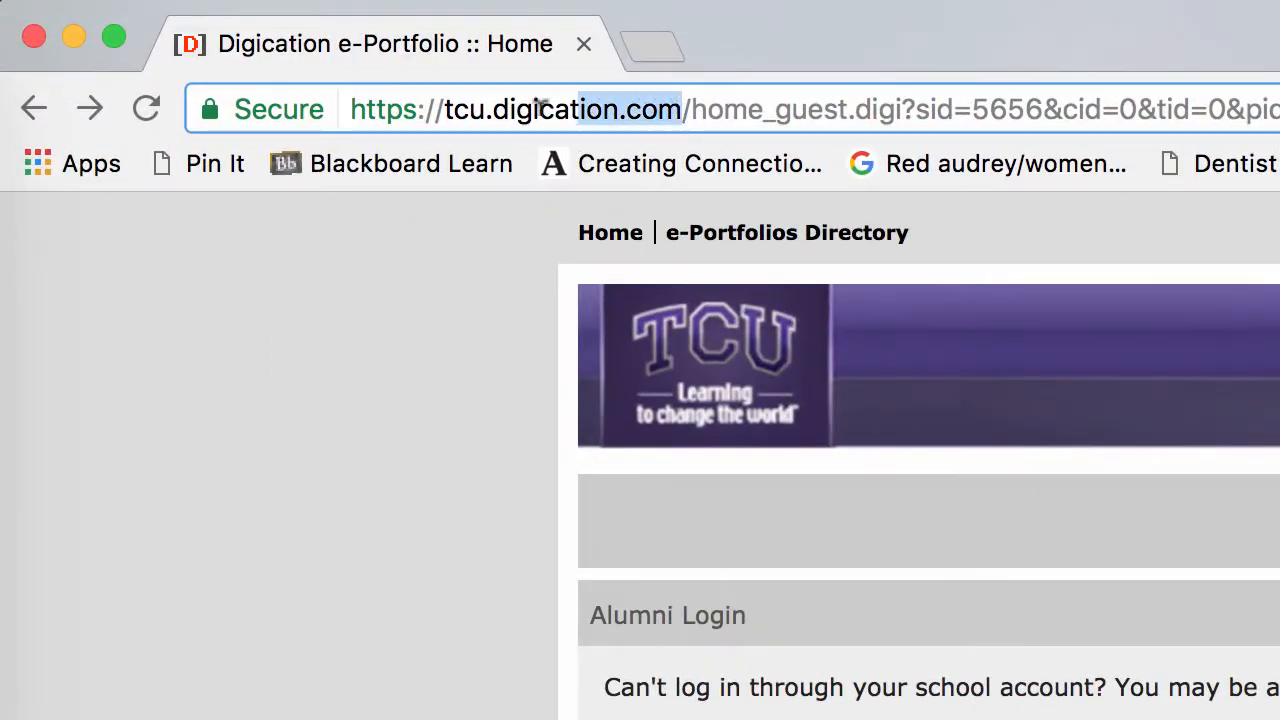
pyautogui.moveTo(444, 110); pyautogui.dragTo(438, 110)
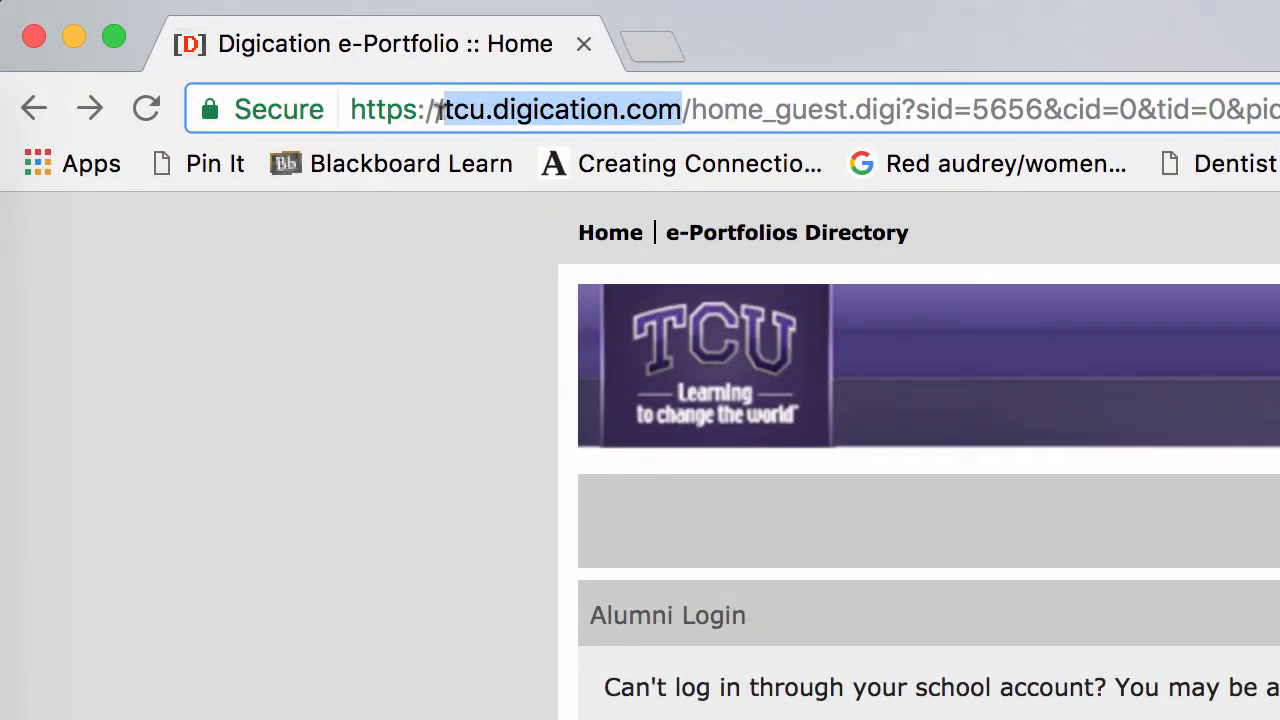
pyautogui.press('super+a')
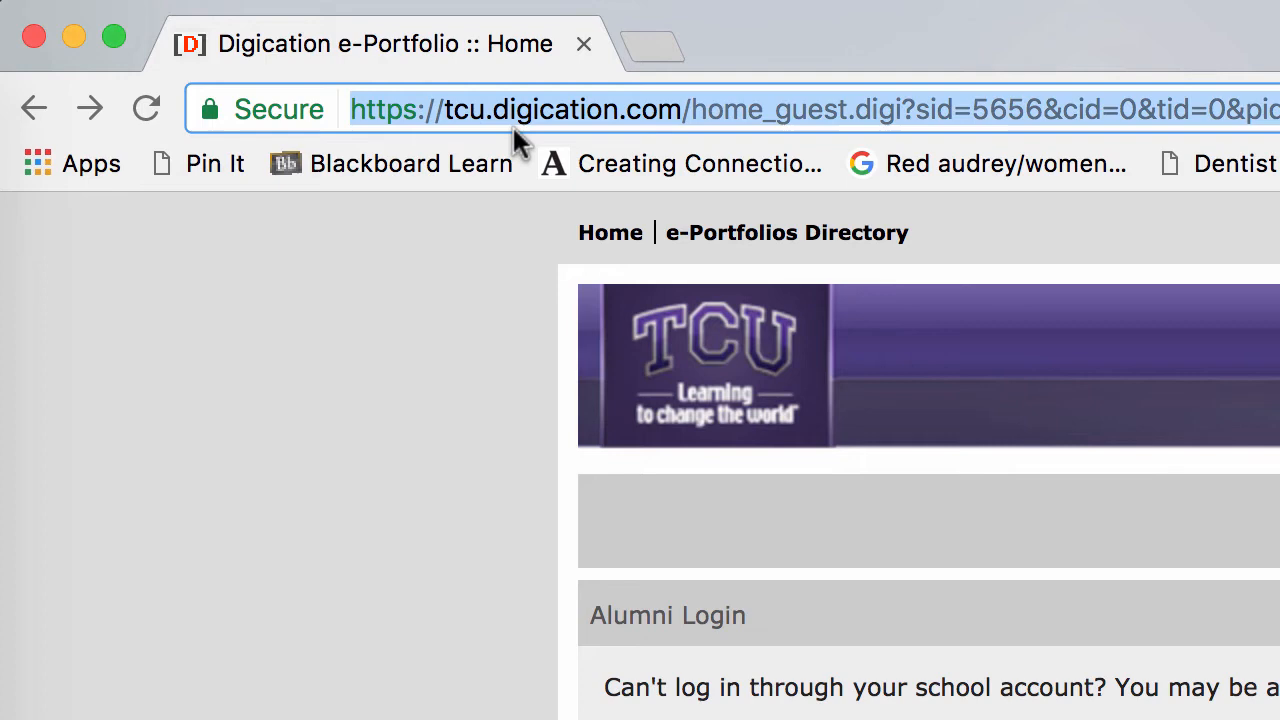
pyautogui.write('tcu ')
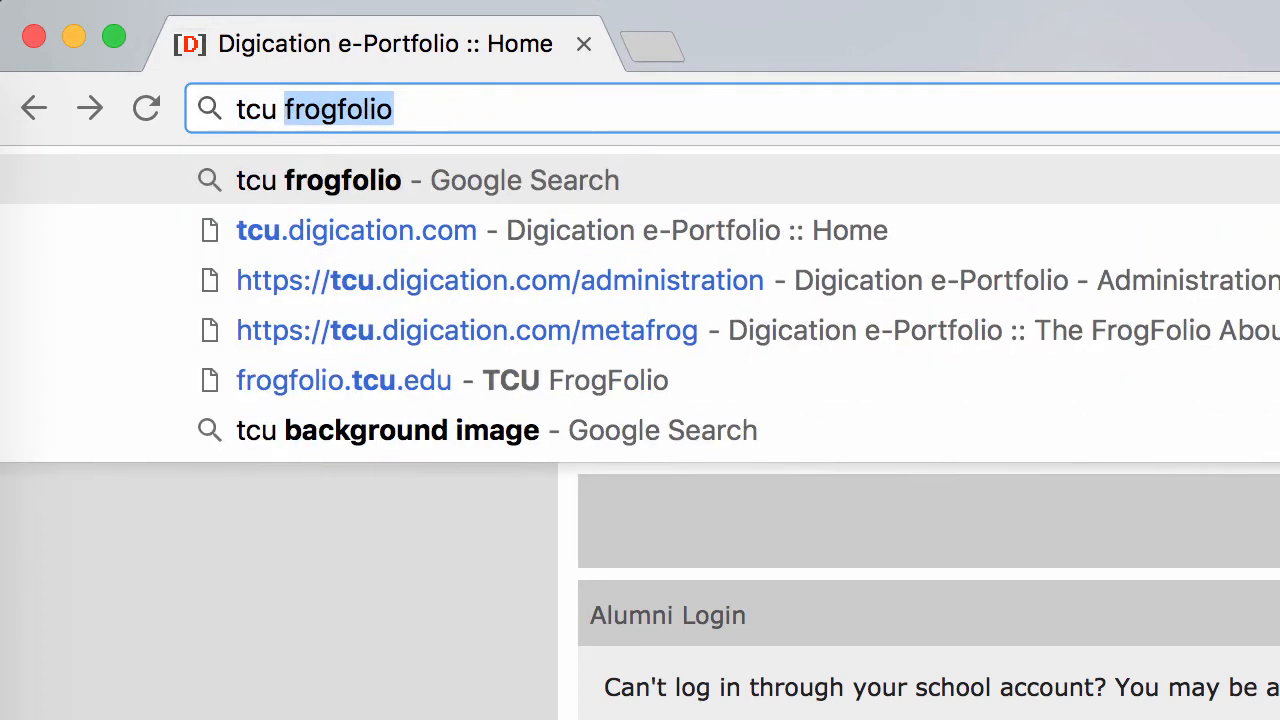
pyautogui.write('fro')
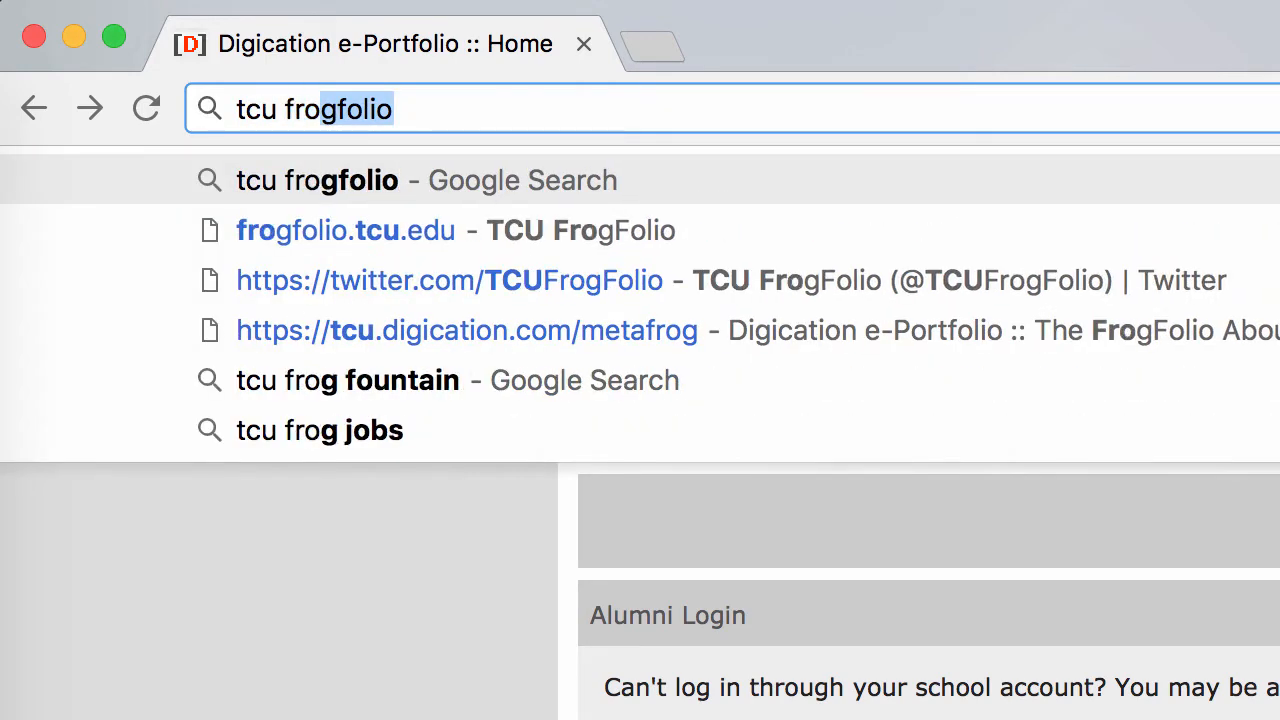
pyautogui.write('gfolio')
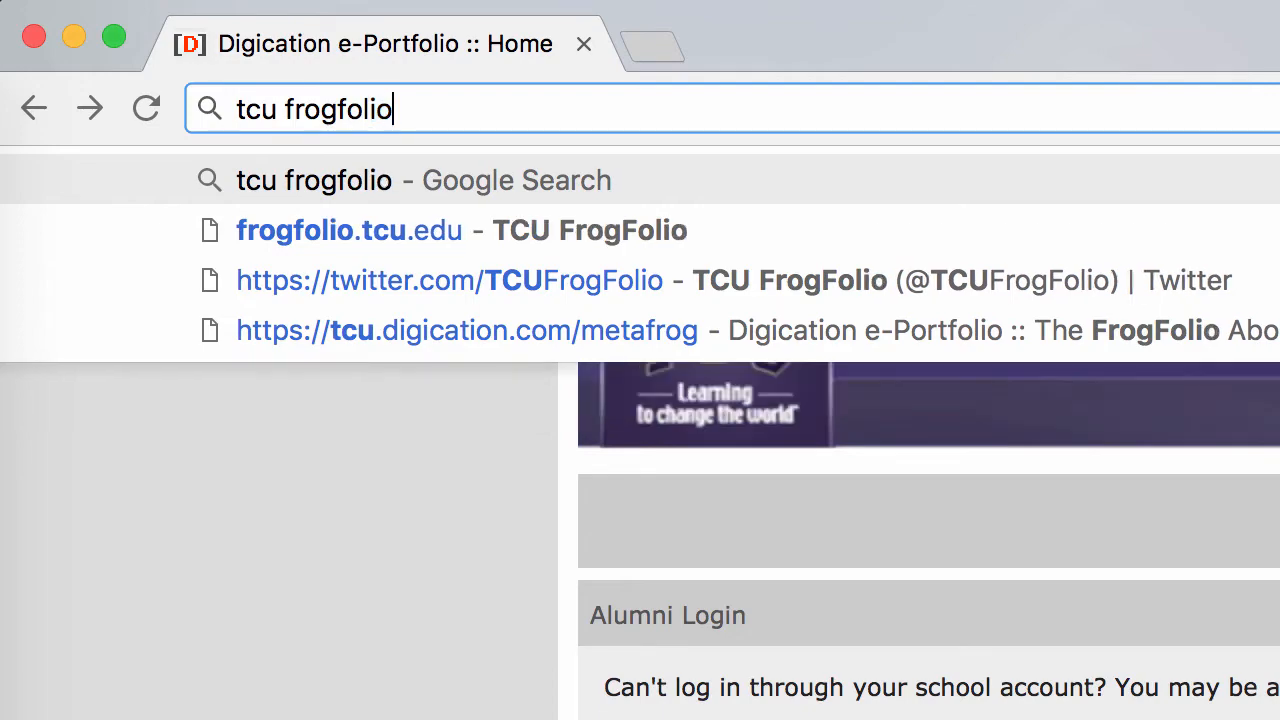
pyautogui.press('Return')
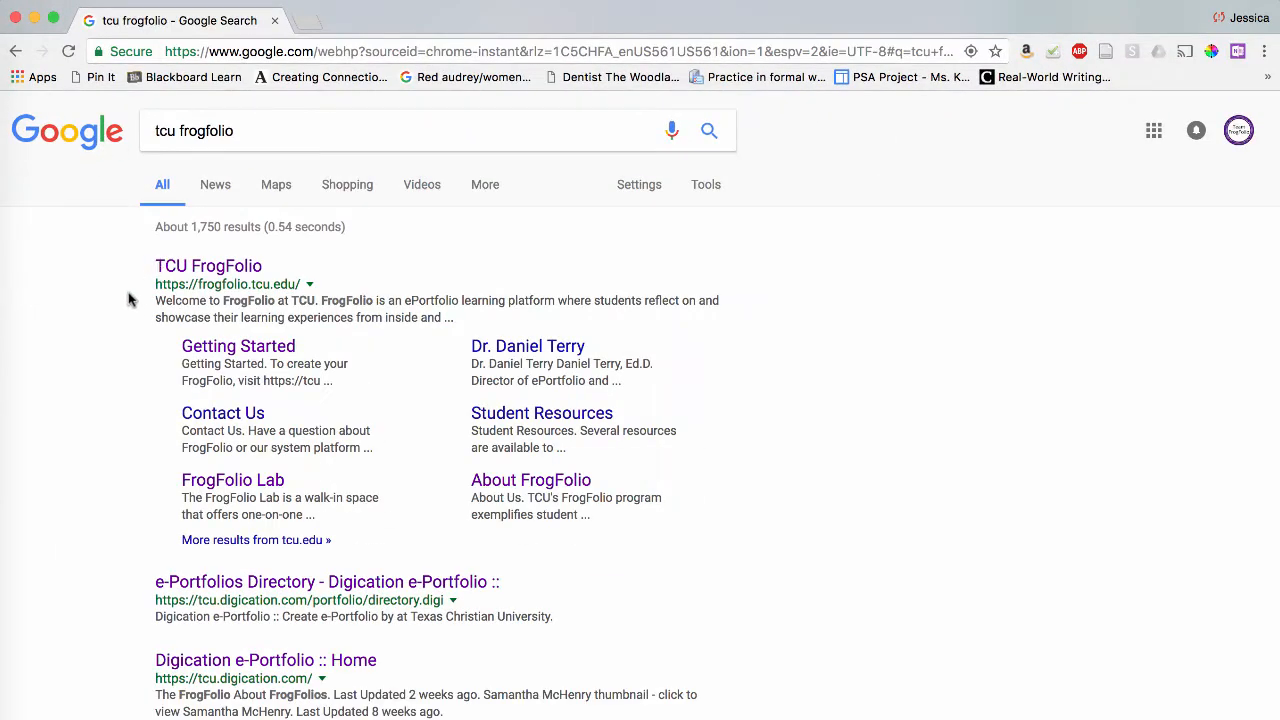
# Follow the TCU FrogFolio result to its Login to Digication link.
pyautogui.click(173, 276)
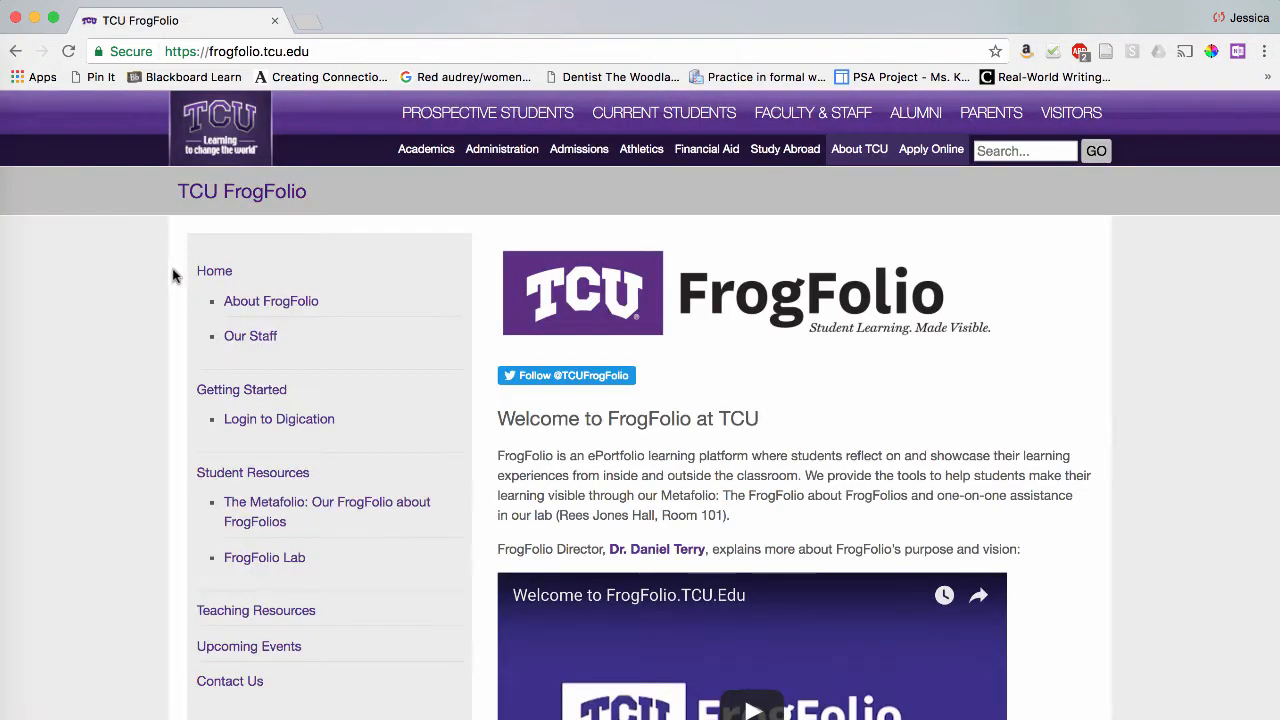
pyautogui.click(279, 419)
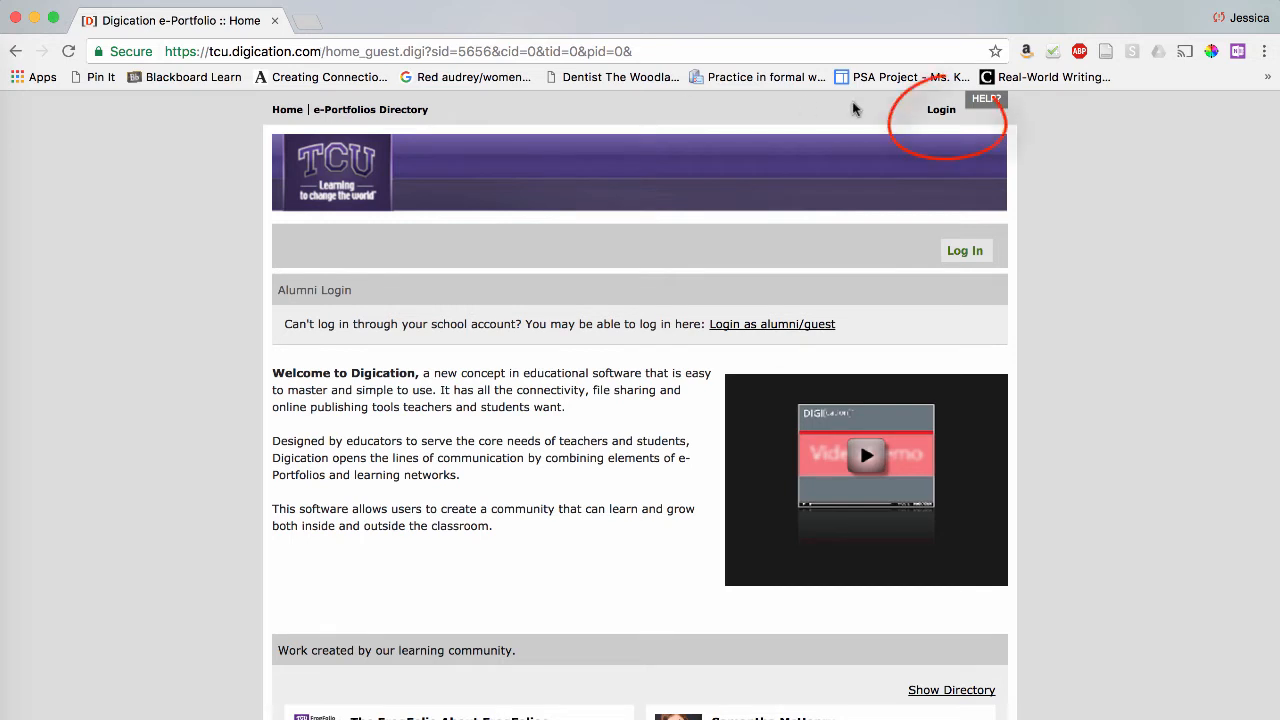
# Sign in through TCU Single Sign-On with the TCU username and password.
pyautogui.click(945, 115)
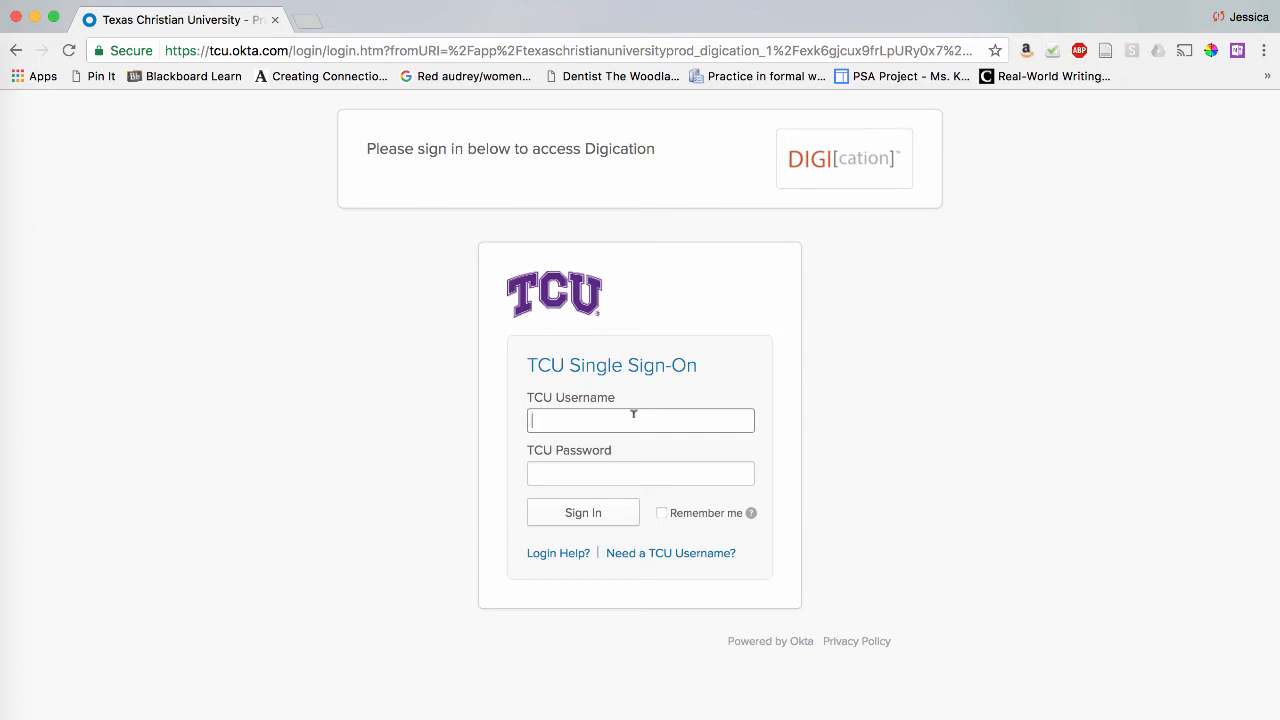
pyautogui.write('jrmenkin')
pyautogui.press('Tab')
pyautogui.write('abcabcd')
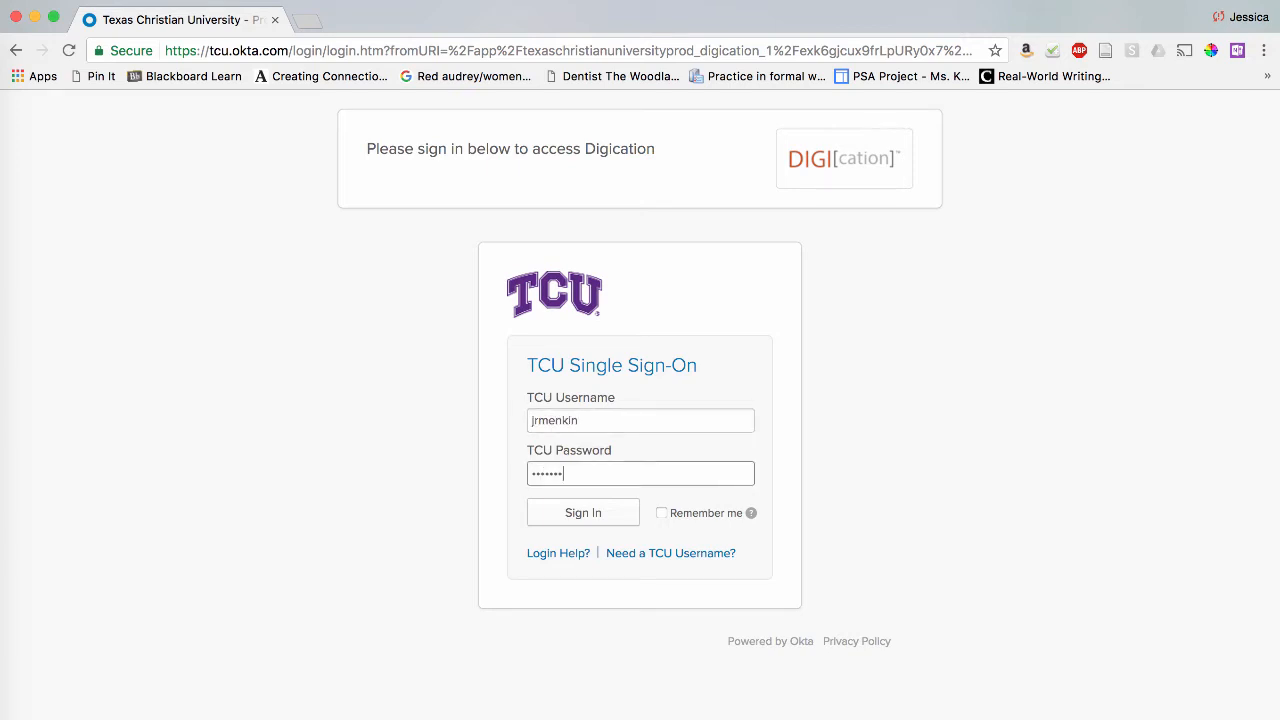
pyautogui.write('ef')
pyautogui.press('Return')
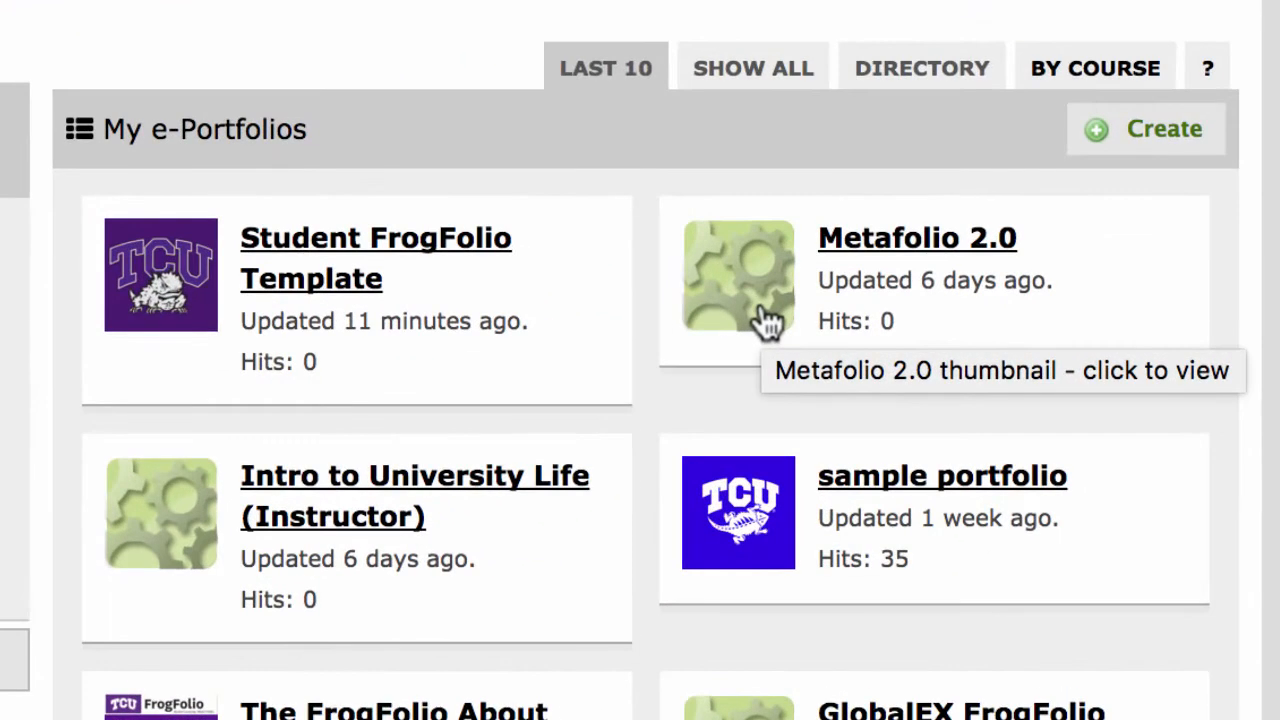
# Start a new ePortfolio from the My e-Portfolios Create button.
pyautogui.click(1150, 145)
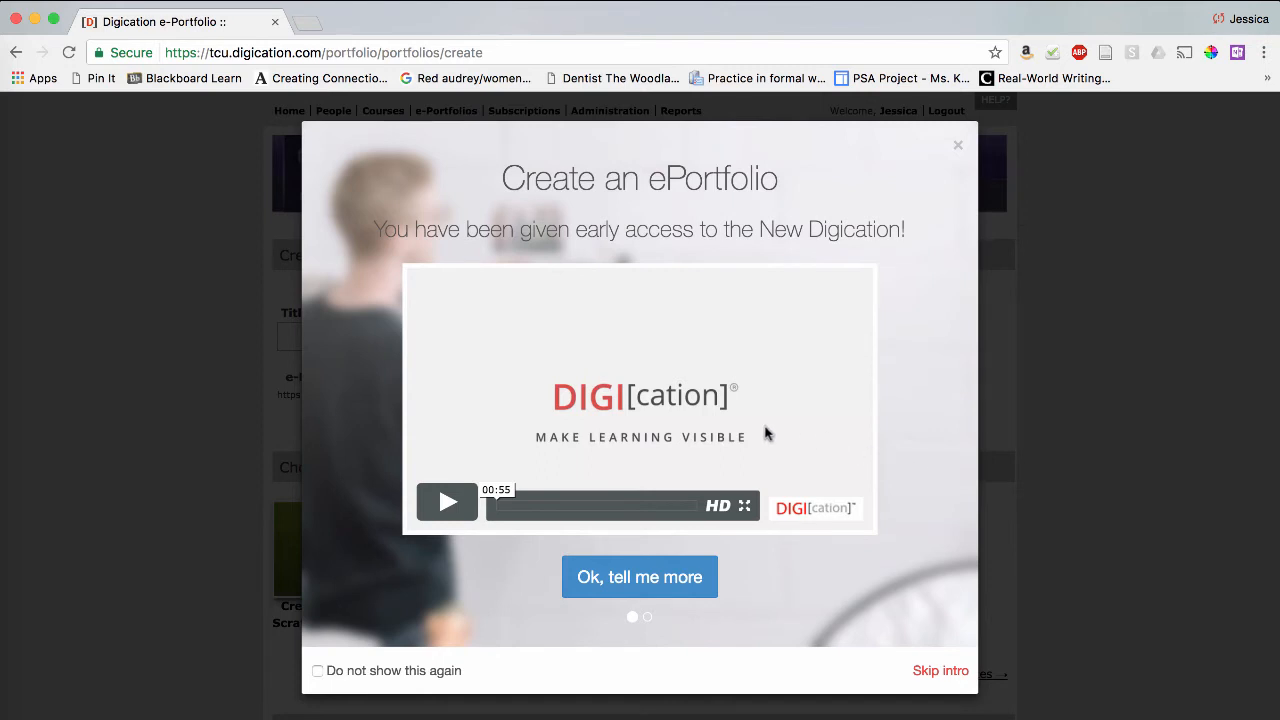
# Skip the New Digication intro to reach the Create Your ePortfolio form.
pyautogui.click(936, 671)
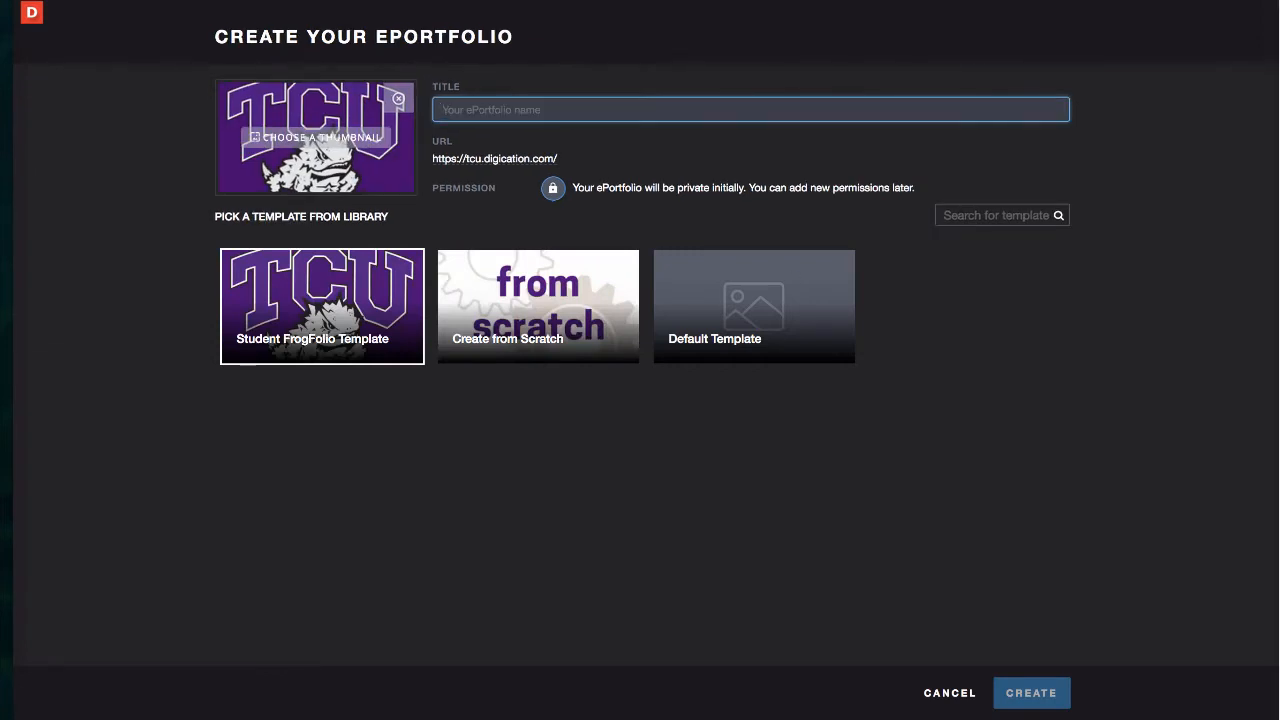
pyautogui.write('Jessica ')
pyautogui.write('Menkin Kont')
pyautogui.write("elis's ePort")
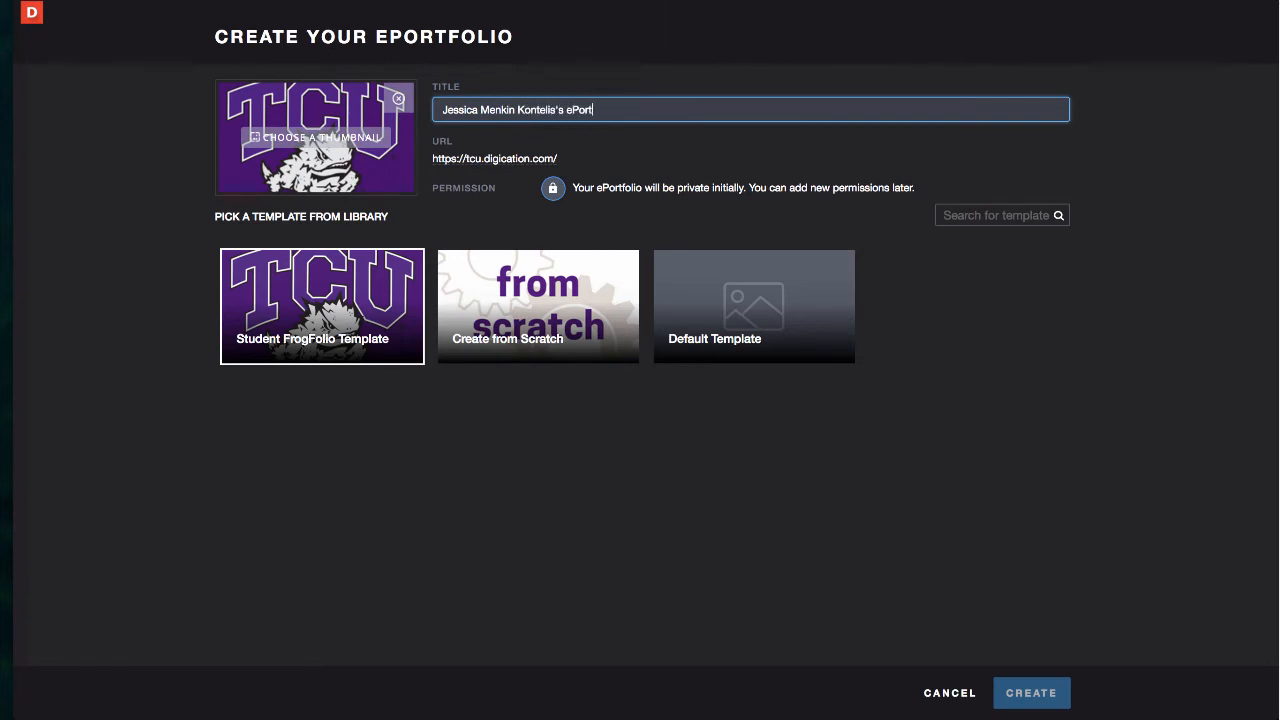
pyautogui.write('folio')
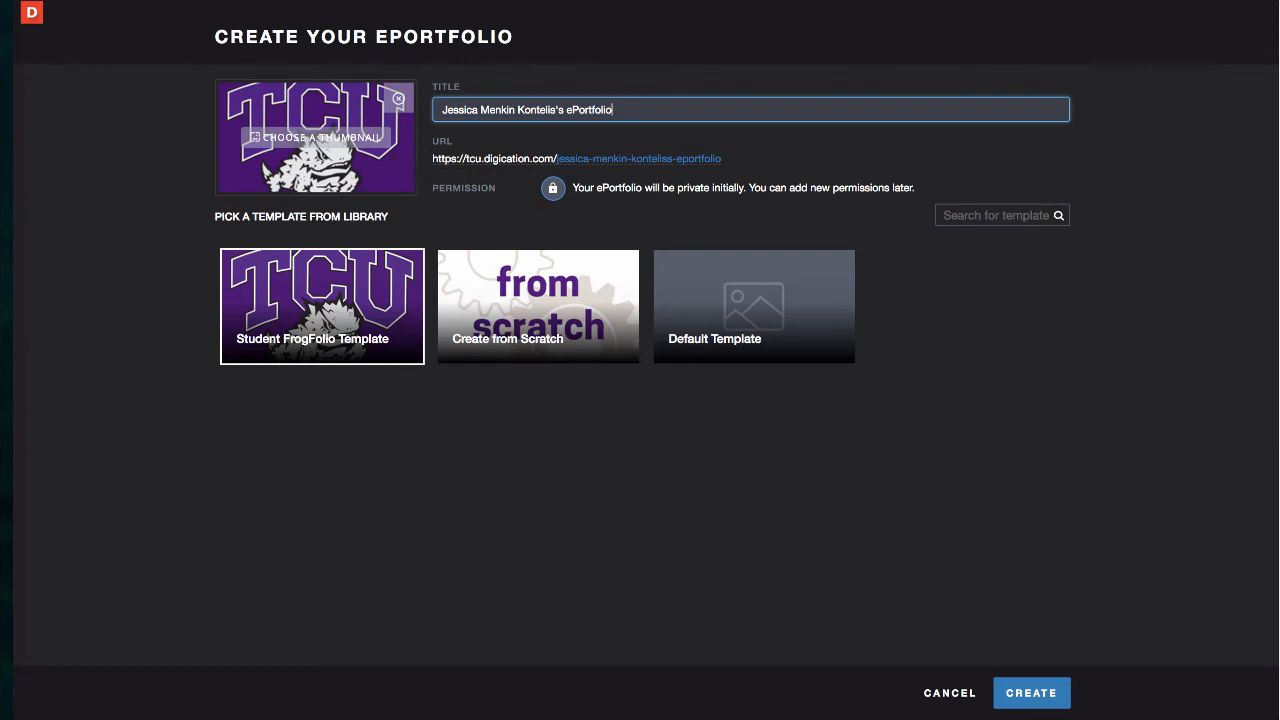
# Confirm the title, choose the Student FrogFolio Template and create the ePortfolio.
pyautogui.press('Return')
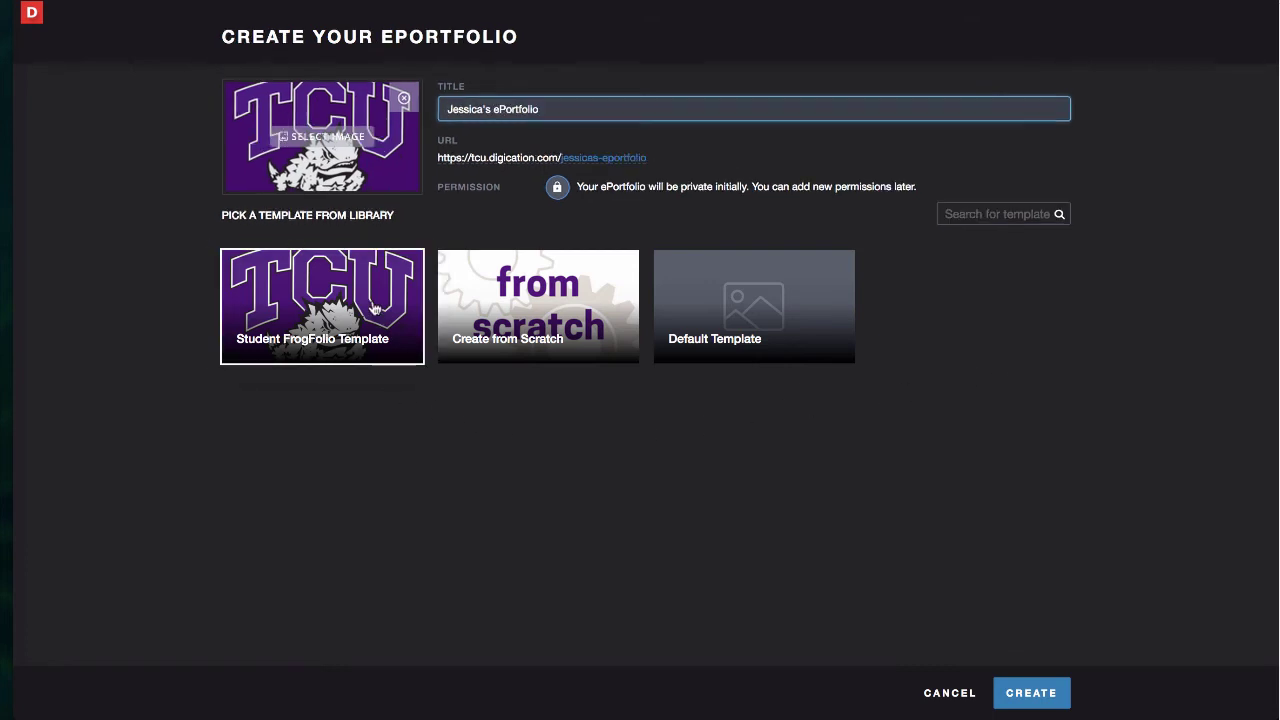
pyautogui.click(375, 309)
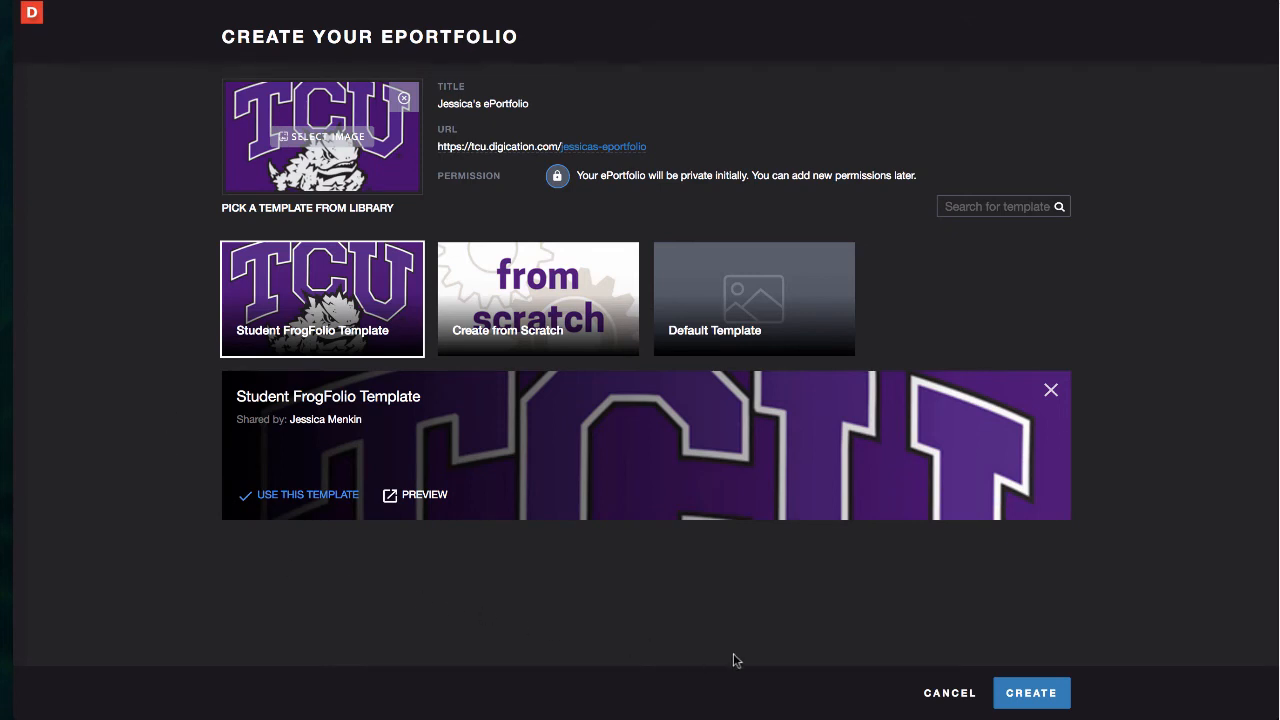
pyautogui.click(1037, 704)
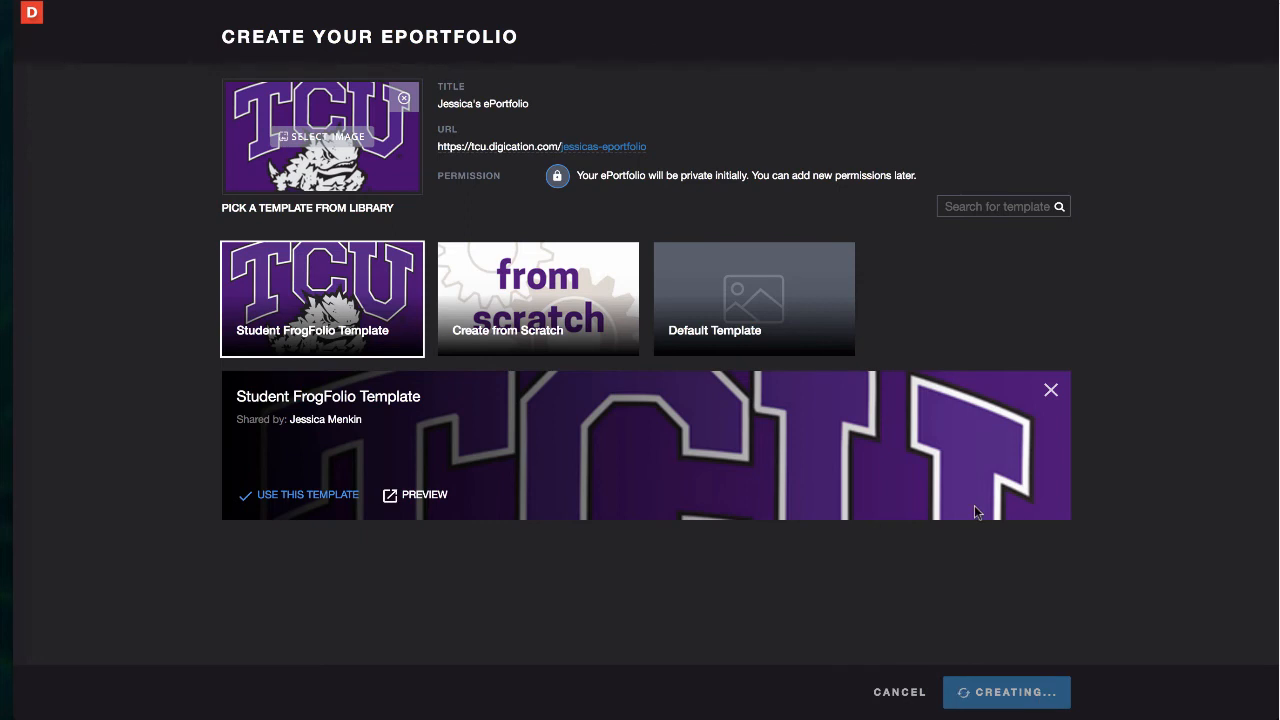